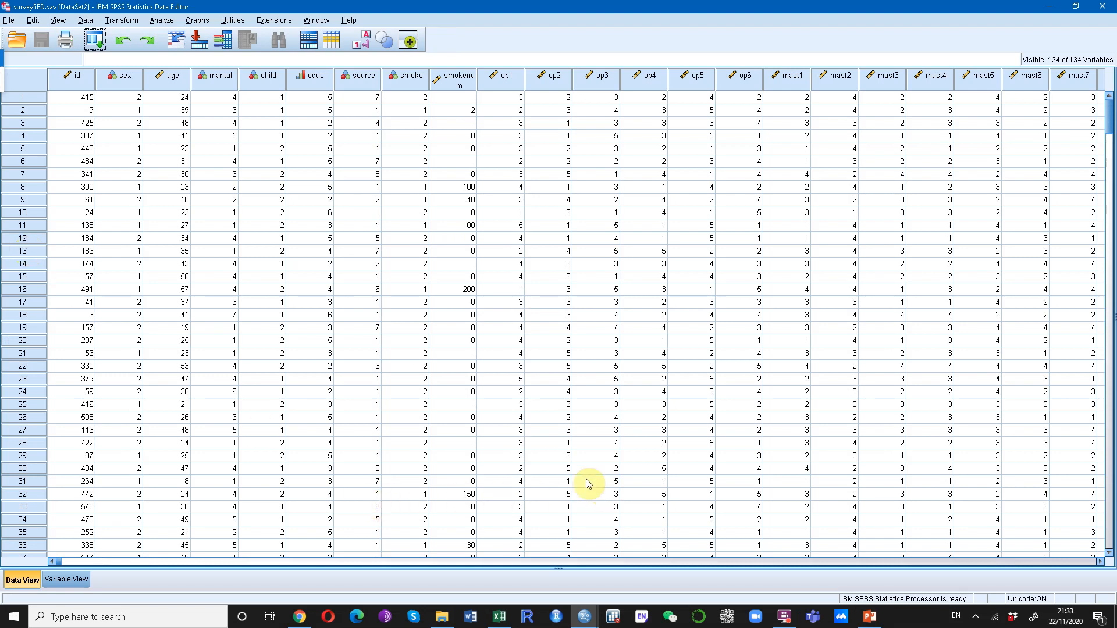
Check the extent of the dataset by selecting its last case, and return to the first case
left_click_drag(1111, 116, 1111, 541)
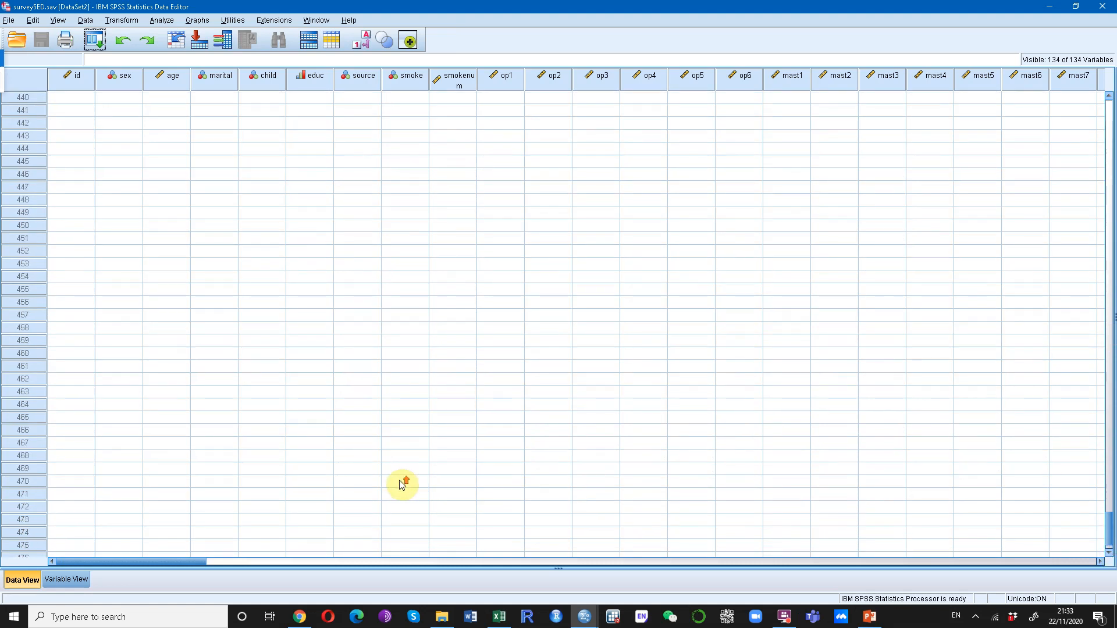
scroll(402, 484, "up", 5)
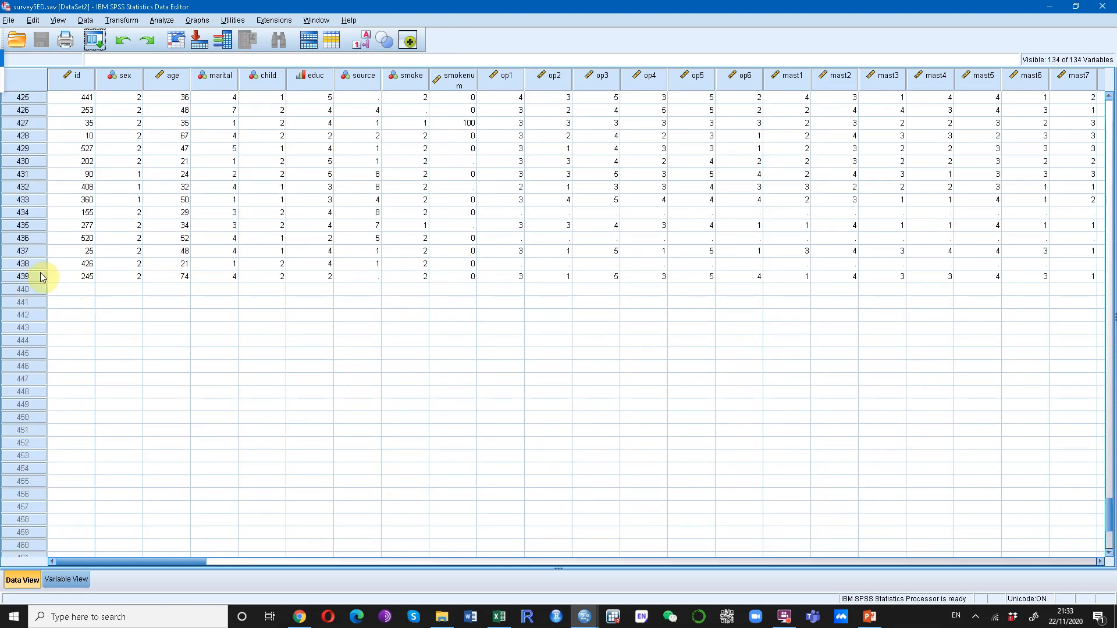
left_click(21, 276)
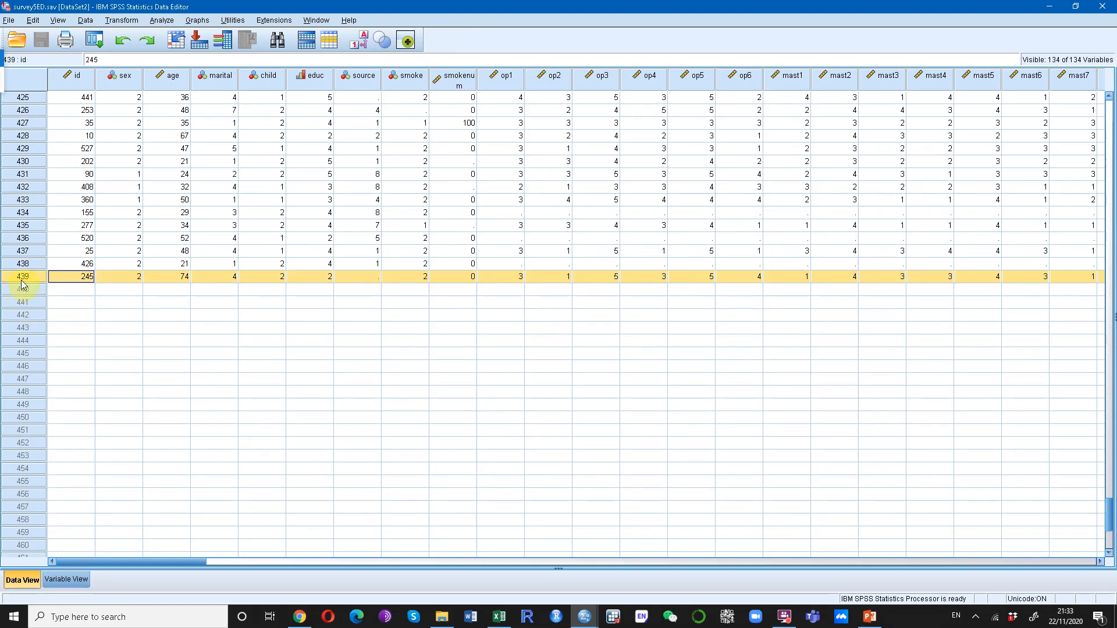
left_click_drag(1110, 524, 1087, 120)
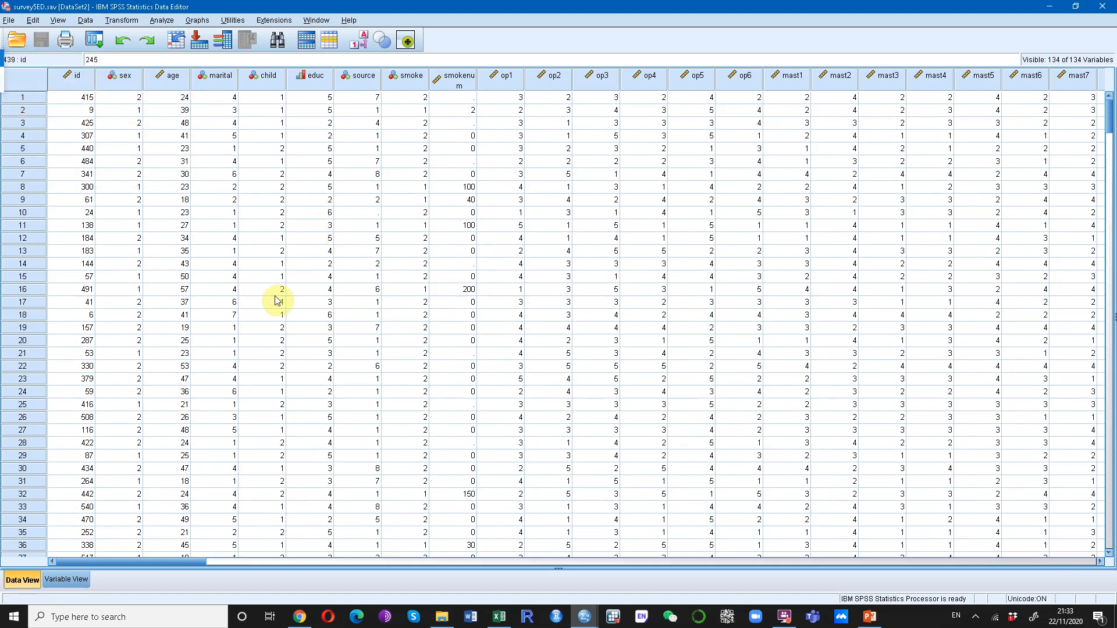
left_click_drag(1111, 113, 1109, 326)
left_click_drag(1093, 597, 1077, 84)
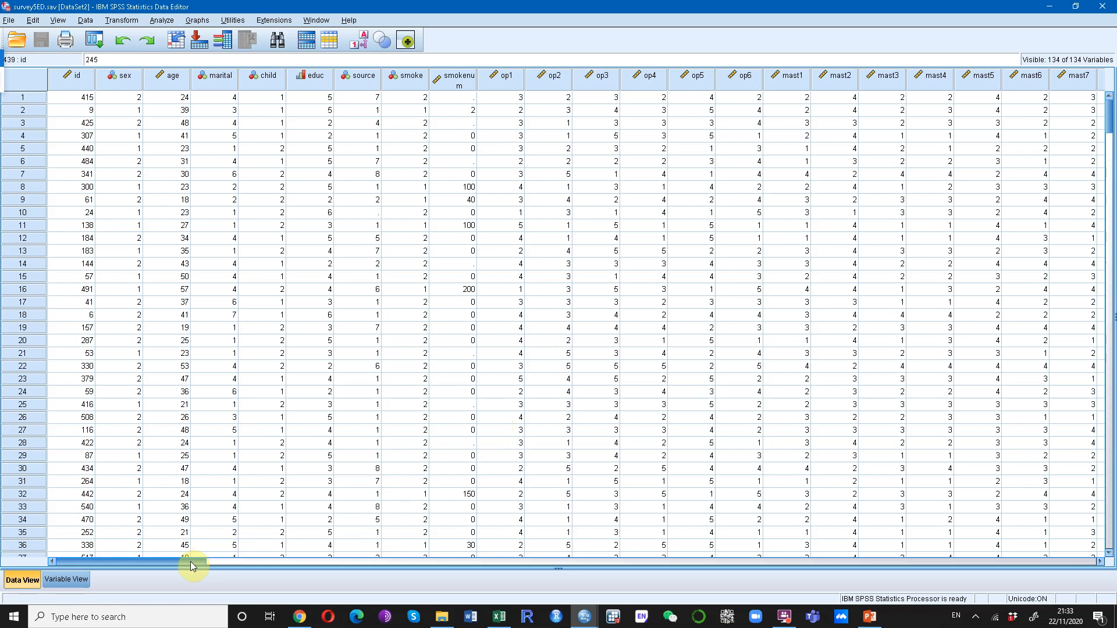
Select the age column, and switch to PowerPoint to review the "Examples of Histogram" slide before returning to SPSS
left_click(173, 76)
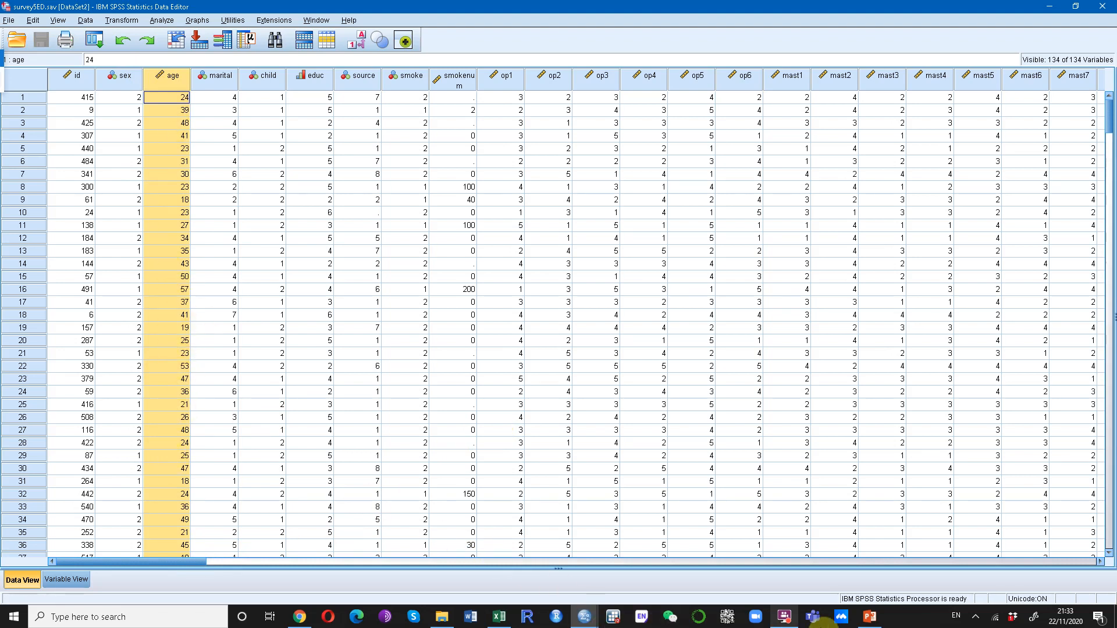
left_click(871, 618)
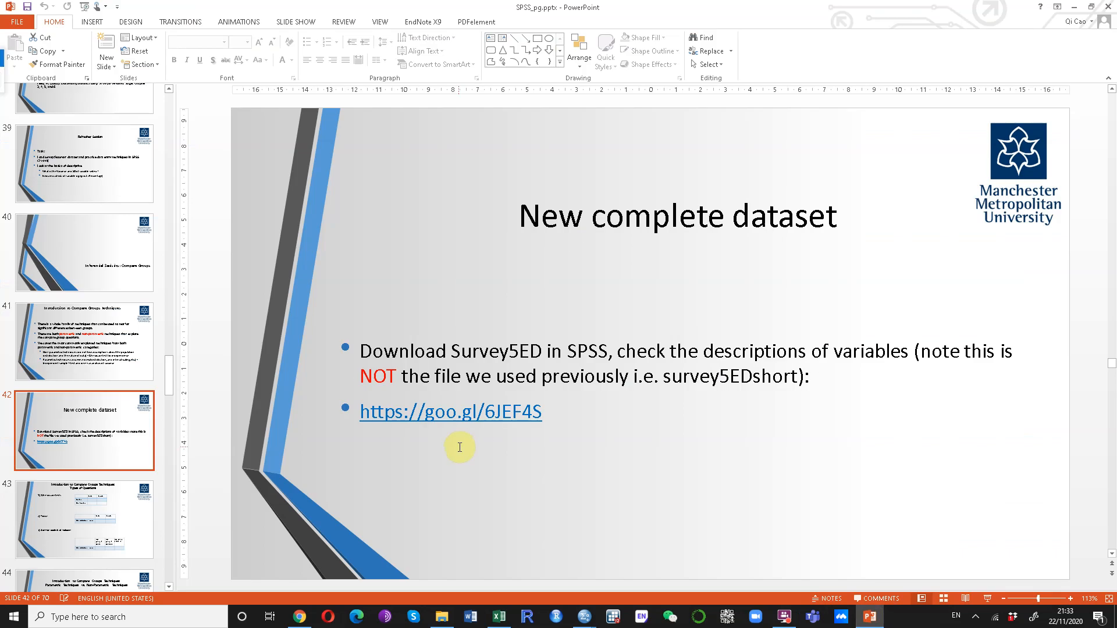
scroll(114, 268, "up", 5)
left_click(116, 302)
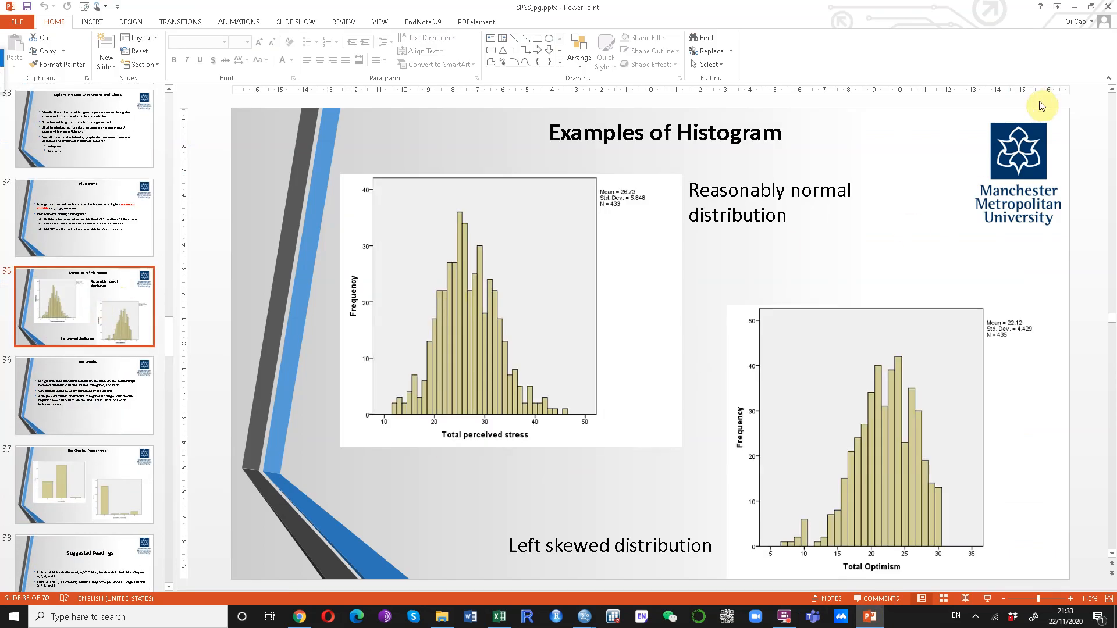
left_click(1073, 7)
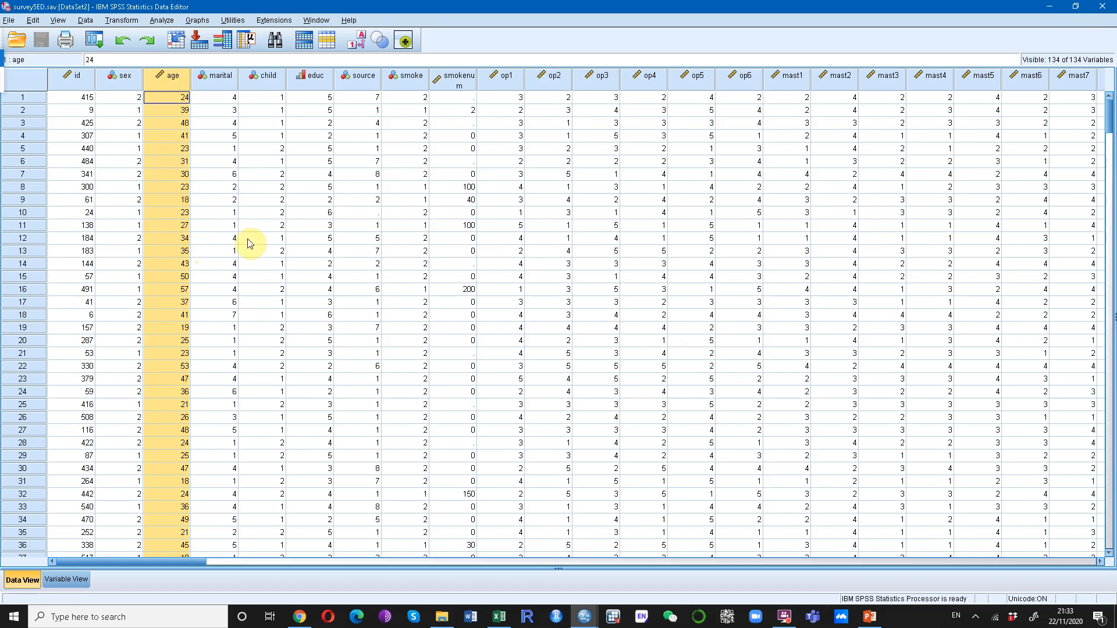
Create a histogram of the age variable with the legacy Histogram dialog
left_click(194, 21)
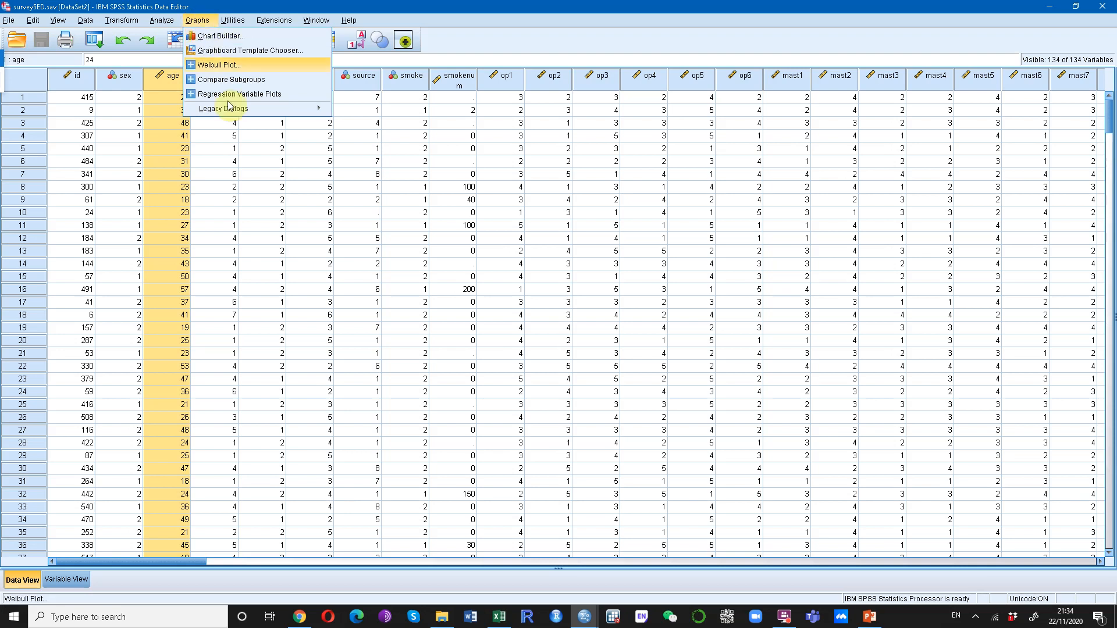
mouse_move(236, 110)
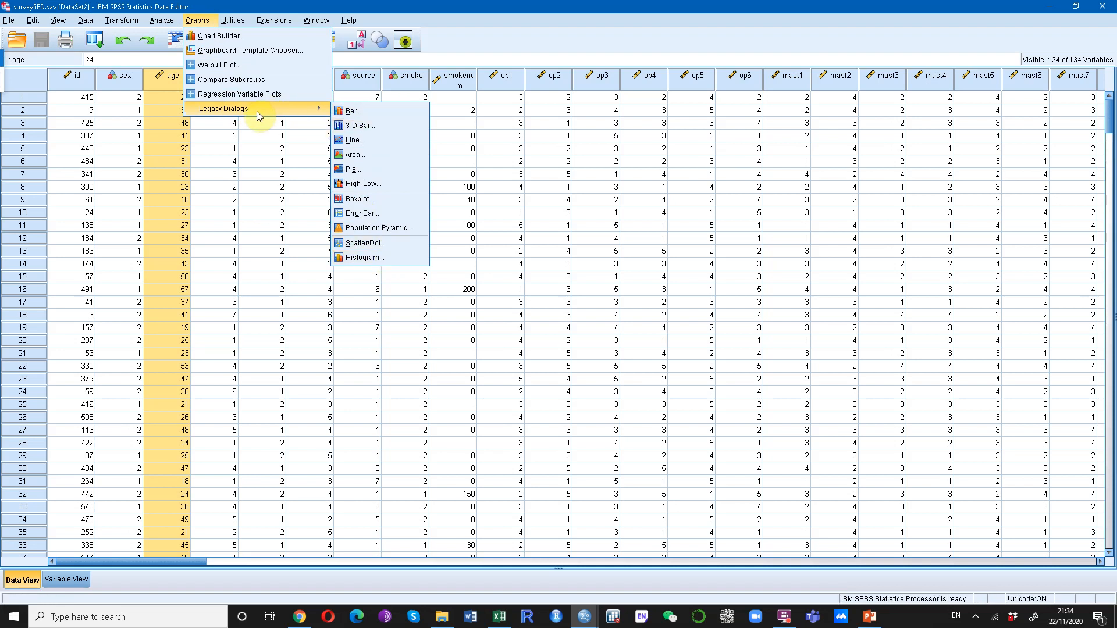
left_click(373, 258)
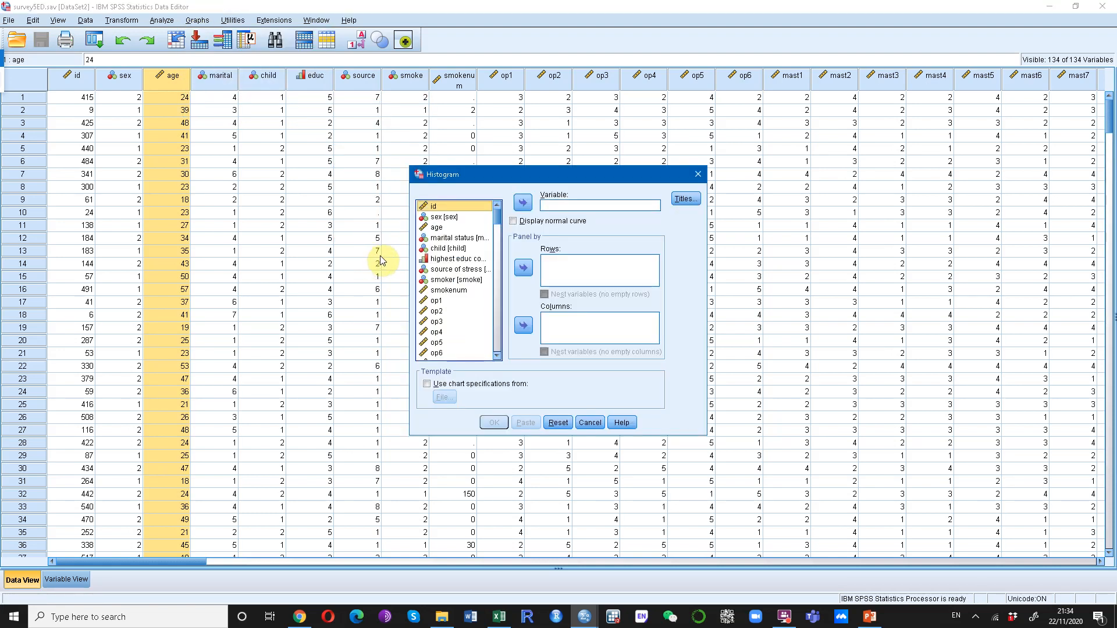
left_click(439, 228)
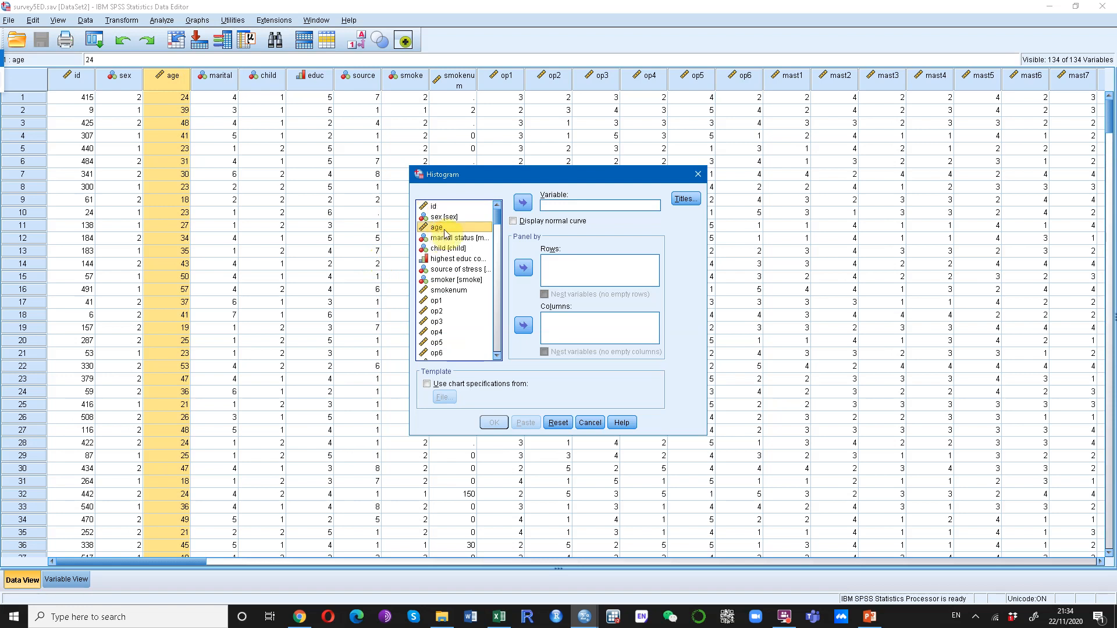
left_click(522, 202)
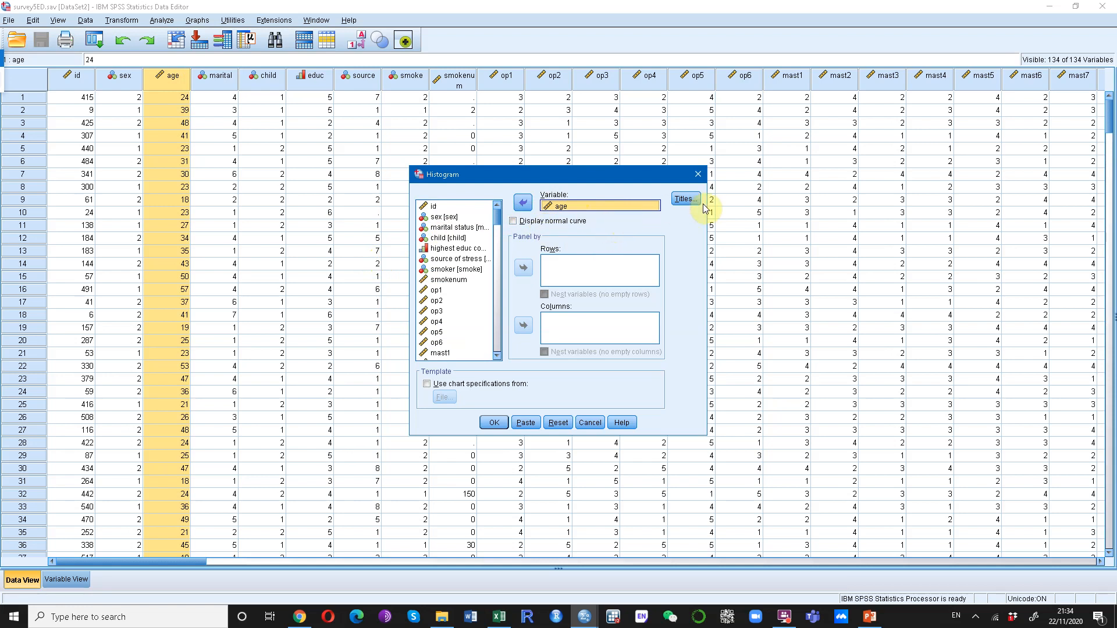
left_click(494, 423)
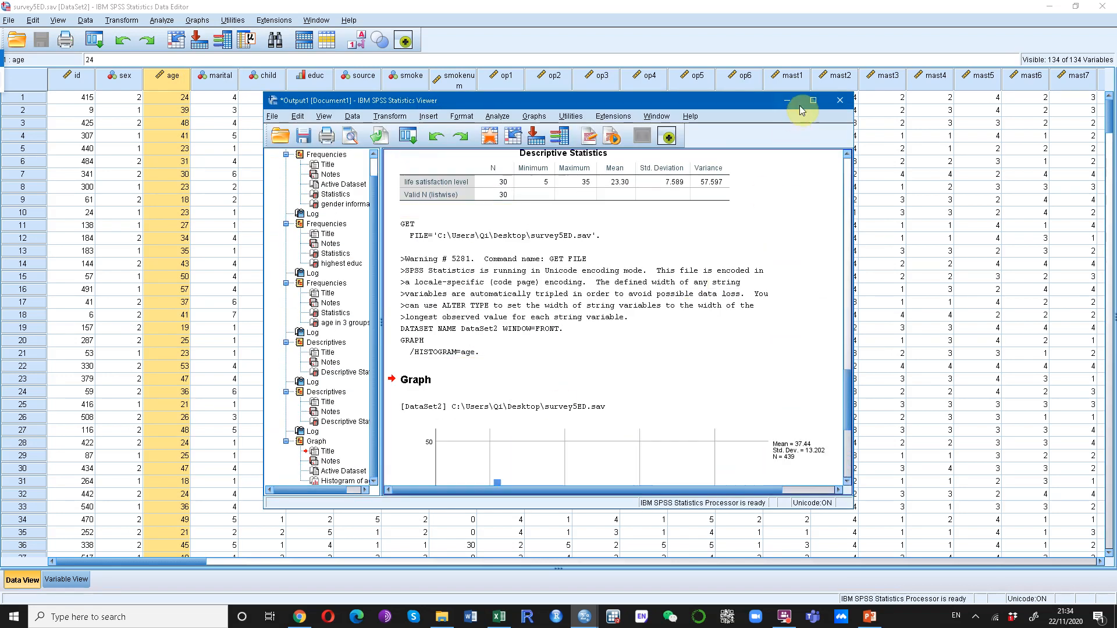
Examine the age histogram in the maximized output viewer, and return to the data editor
left_click(813, 100)
scroll(800, 381, "down", 2)
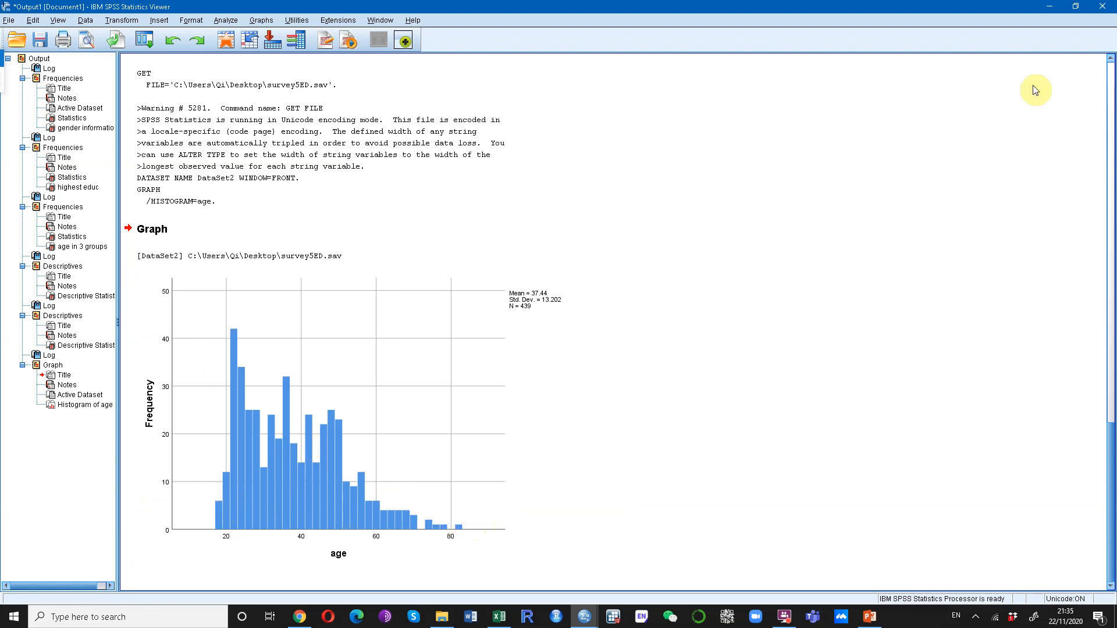
left_click(1049, 12)
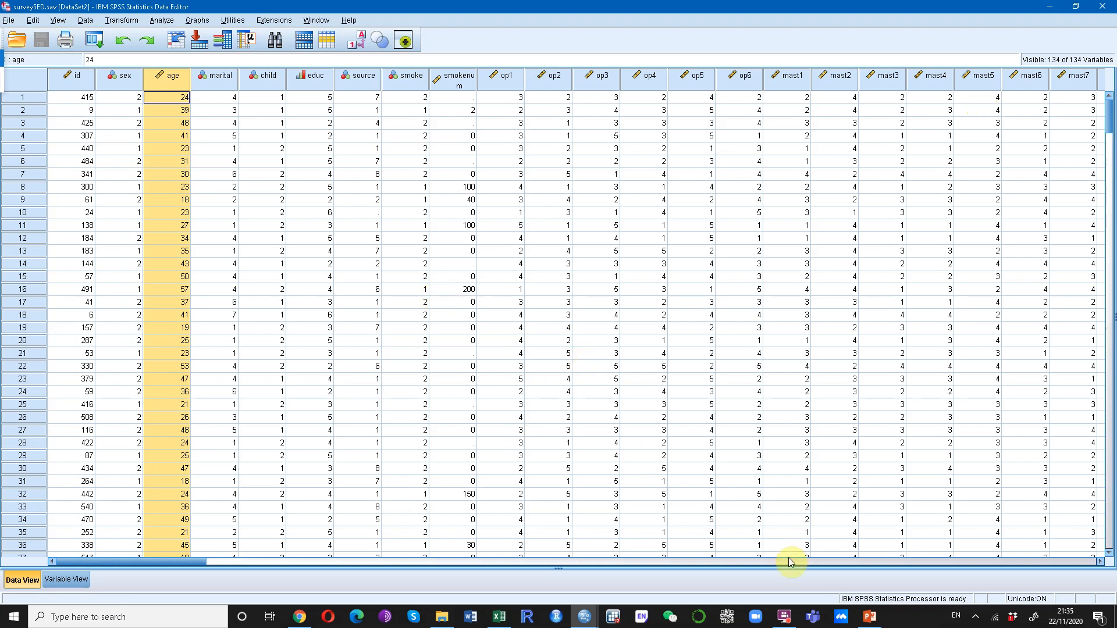
Browse the dataset to the total score variables, and select the toptim column followed by the tlifesat column
left_click(745, 562)
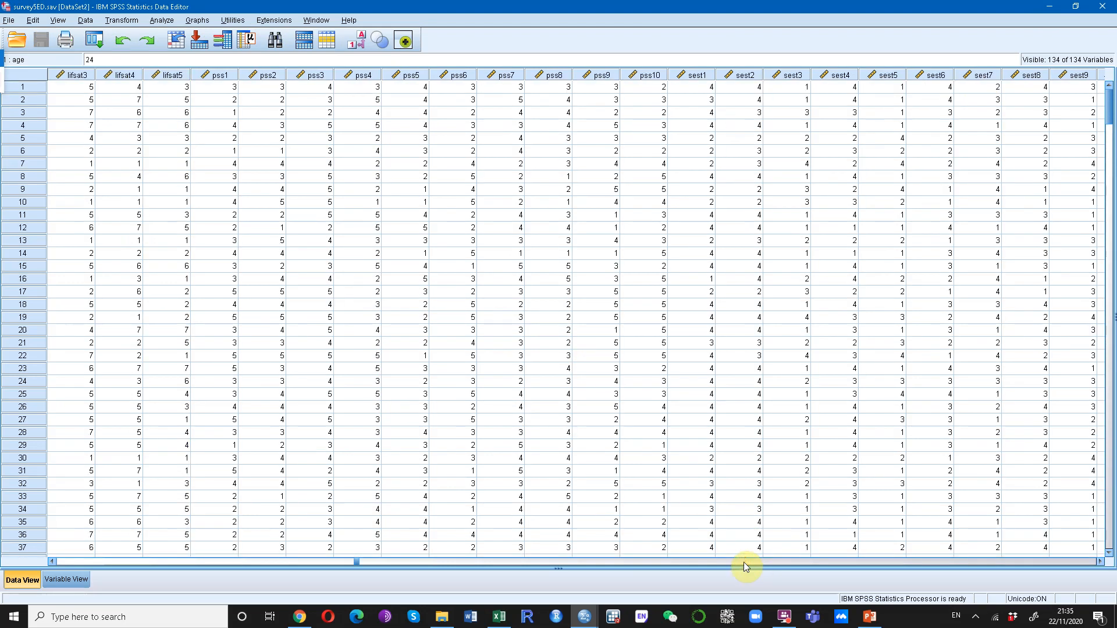
left_click(743, 562)
left_click(743, 562)
left_click(744, 562)
left_click_drag(780, 561, 883, 563)
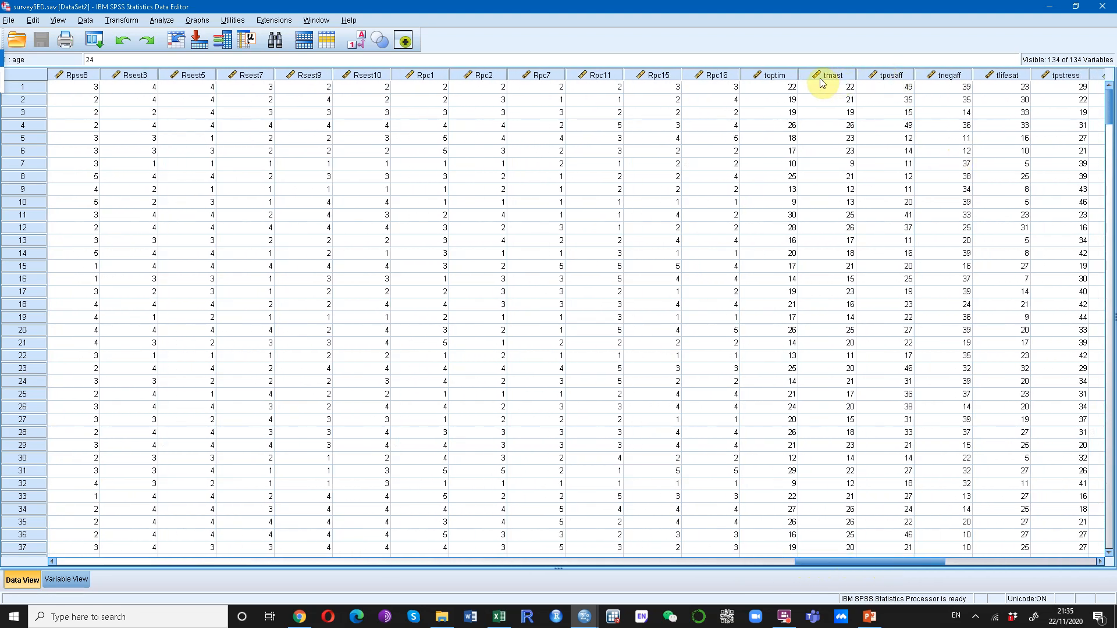
left_click(761, 78)
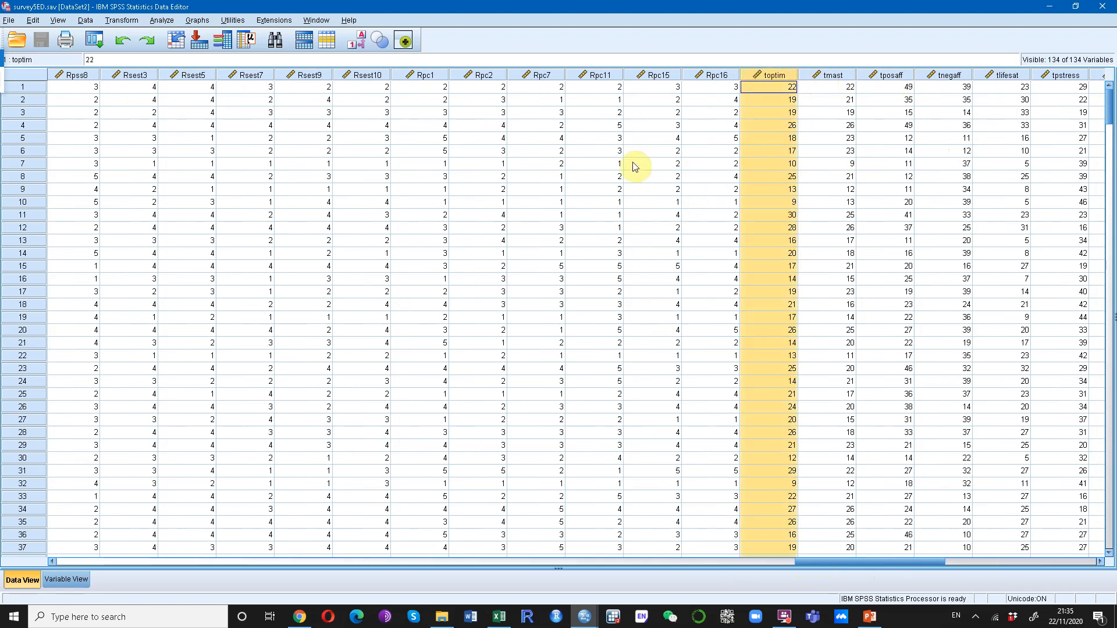
left_click(1003, 78)
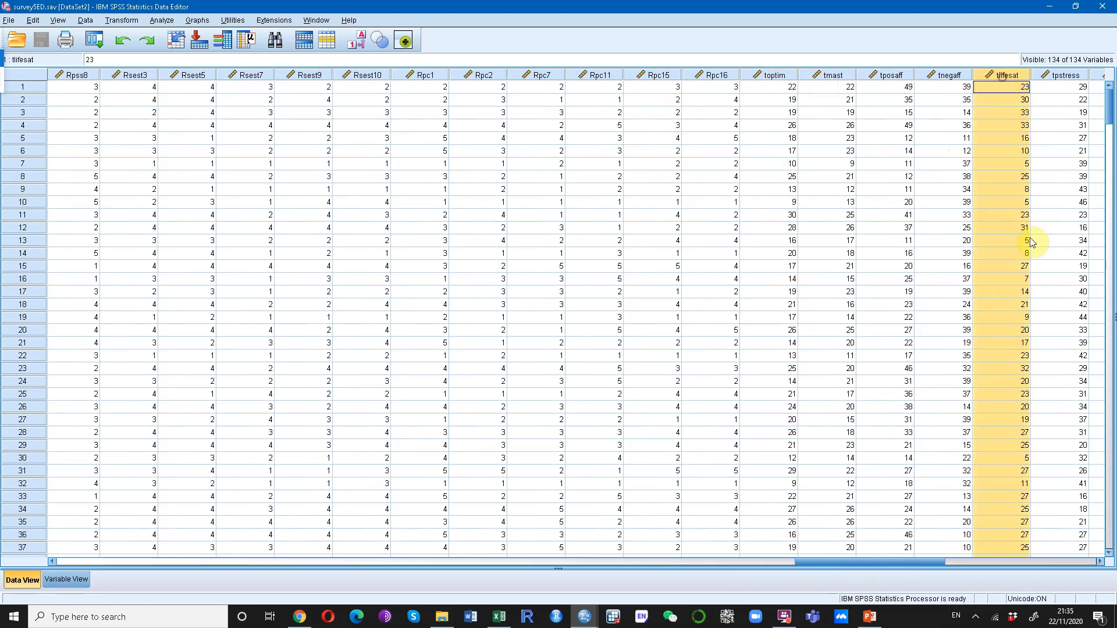
left_click_drag(836, 562, 903, 562)
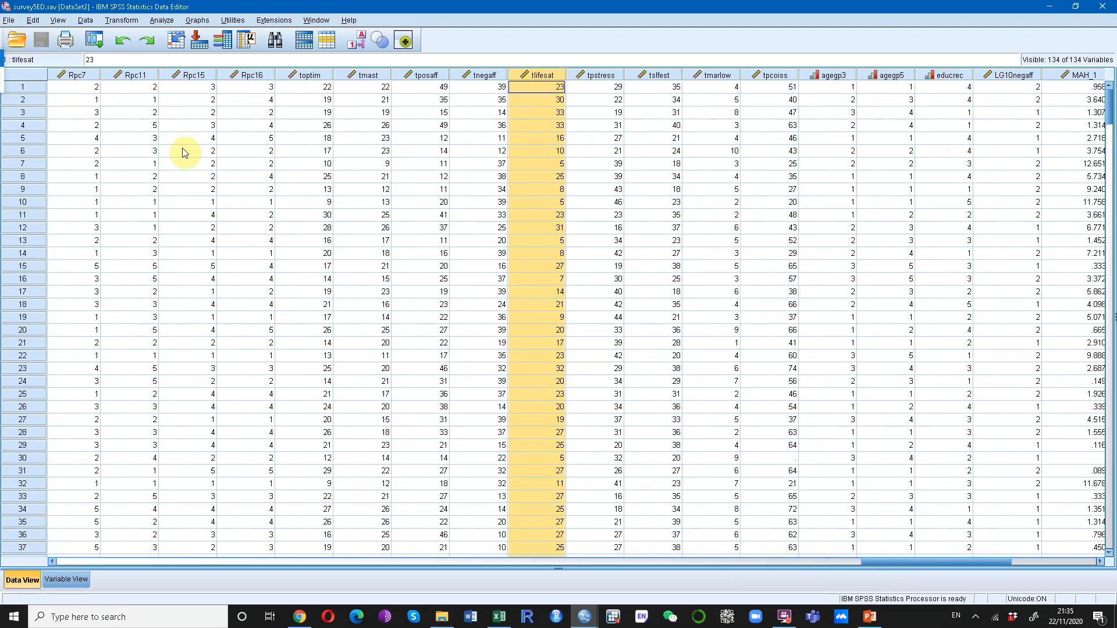
Create a histogram of Total life satisfaction [tlifesat] with the legacy Histogram dialog
left_click(197, 20)
mouse_move(243, 119)
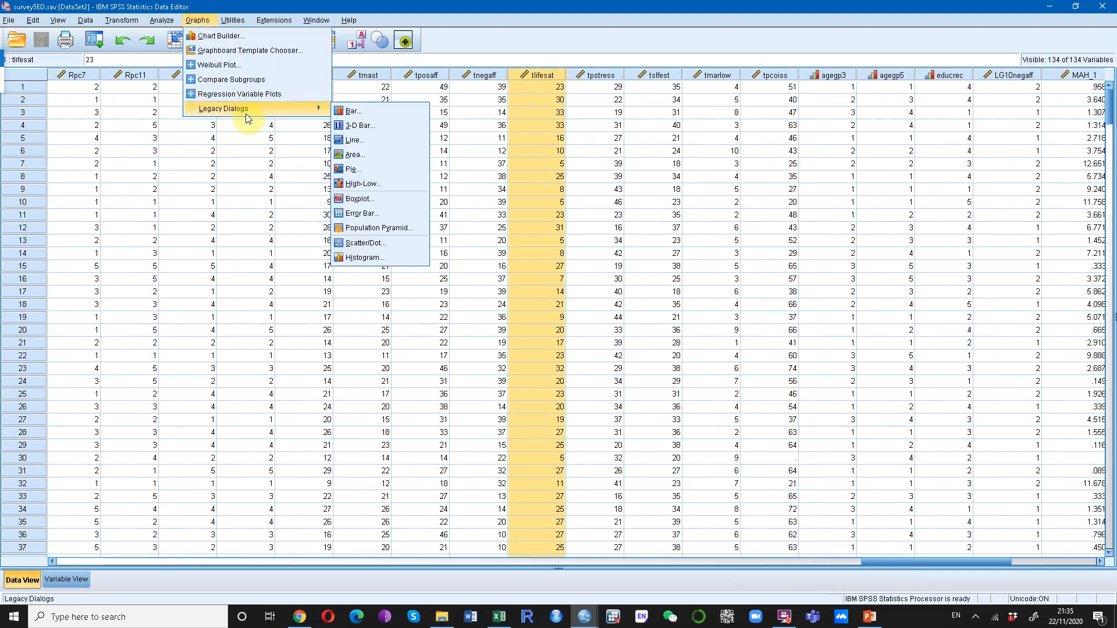
left_click(363, 257)
left_click(573, 205)
left_click(522, 202)
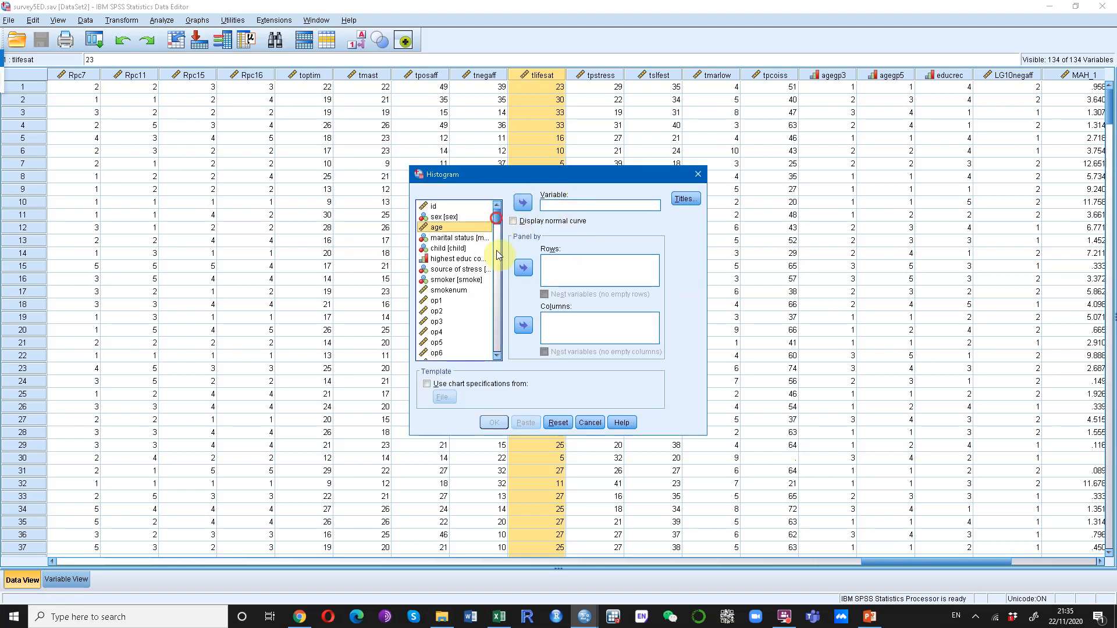
left_click_drag(497, 222, 496, 349)
left_click(457, 240)
left_click(522, 202)
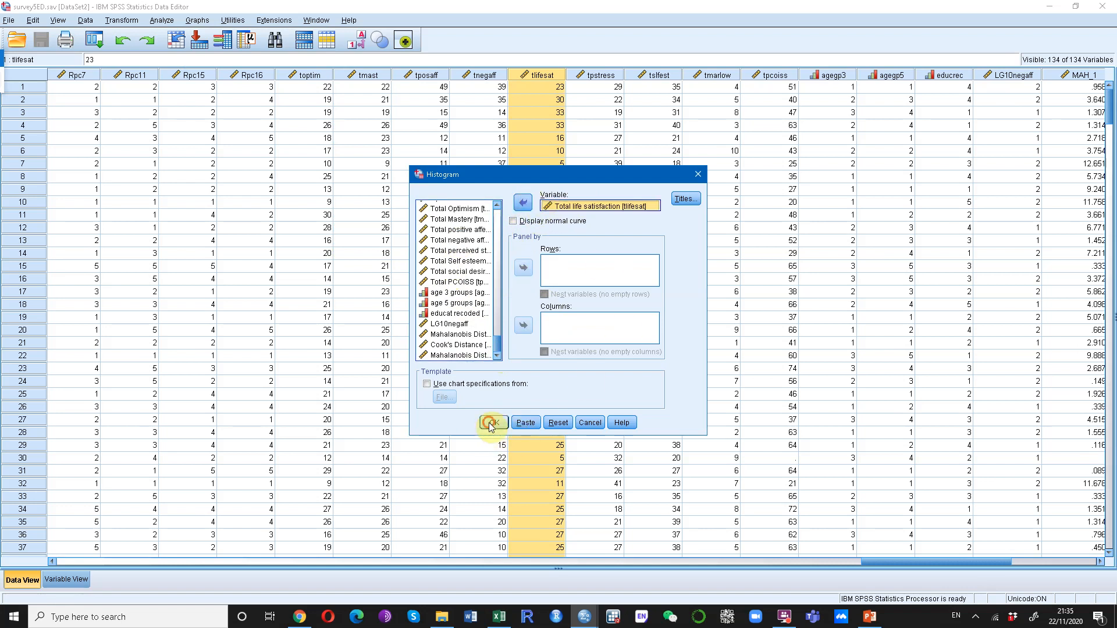
left_click(493, 423)
Compare the Total life satisfaction and age histograms in the maximized output viewer, and return to the data editor
left_click(814, 100)
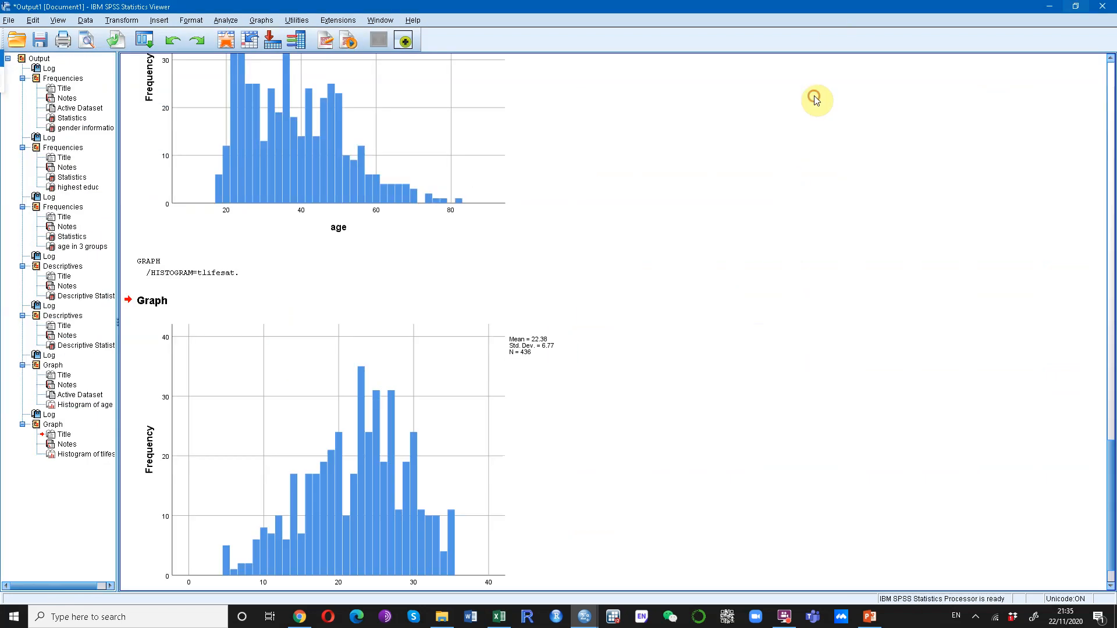
scroll(498, 426, "up", 3)
scroll(449, 301, "down", 3)
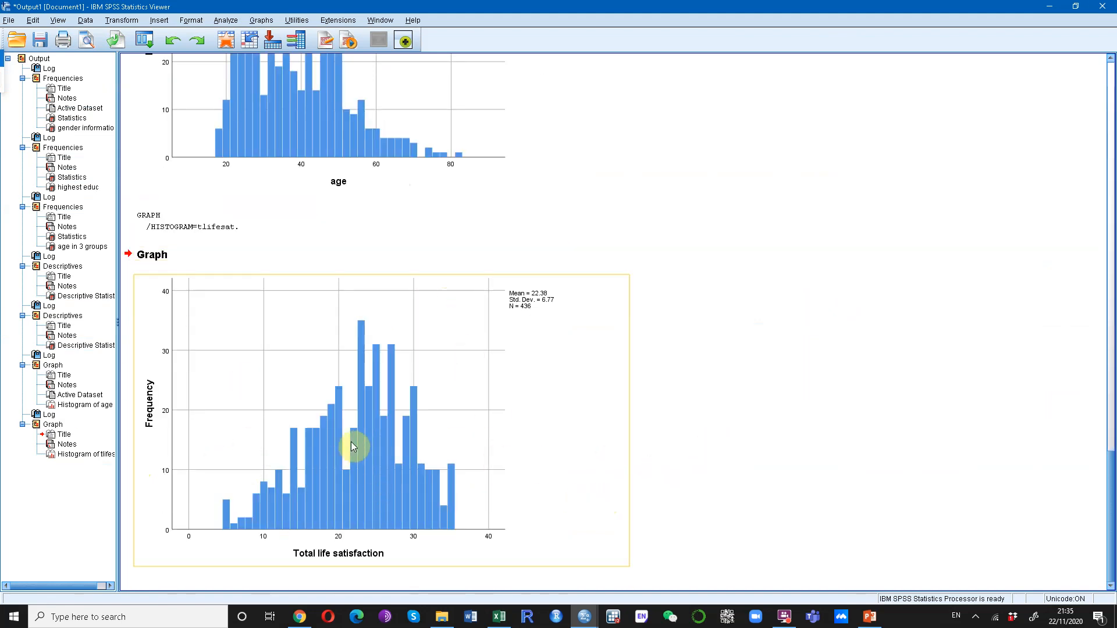
scroll(353, 446, "up", 3)
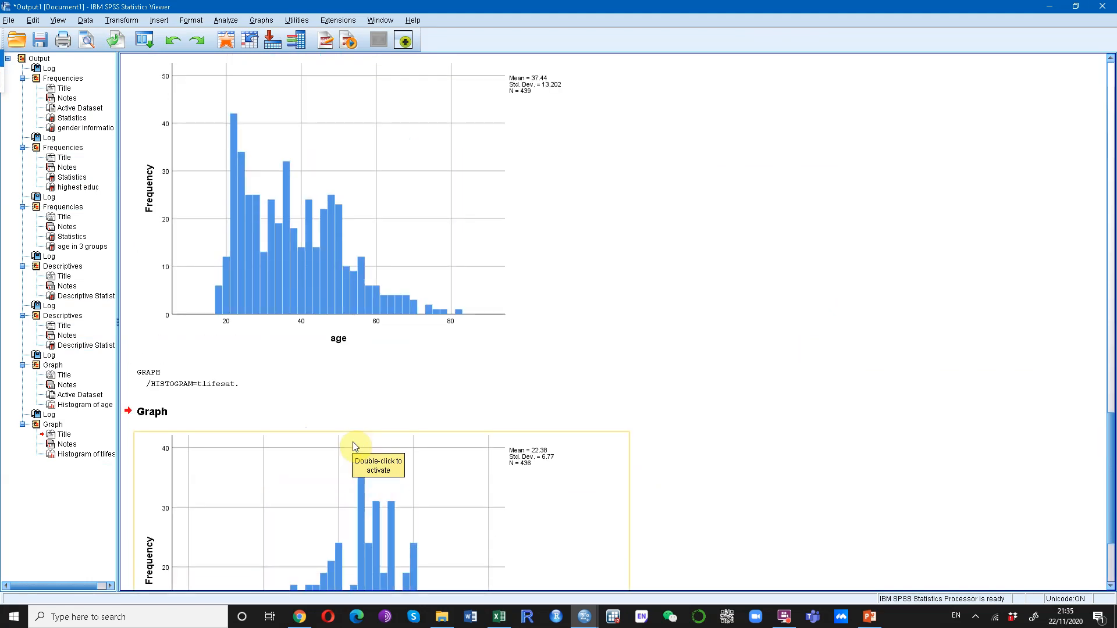
scroll(349, 450, "down", 3)
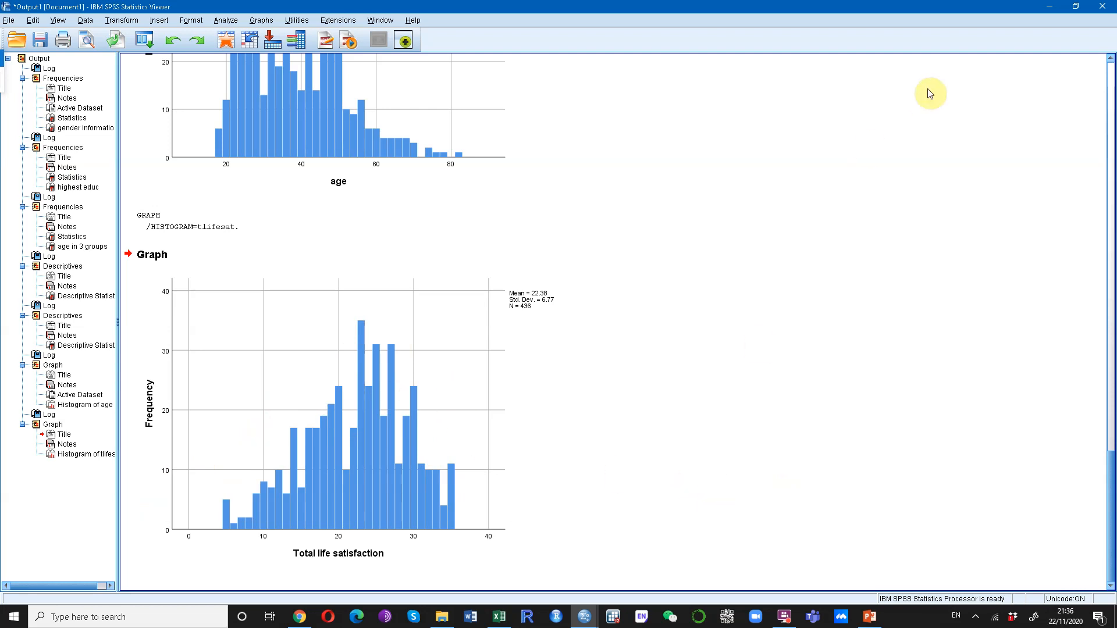
left_click(1047, 16)
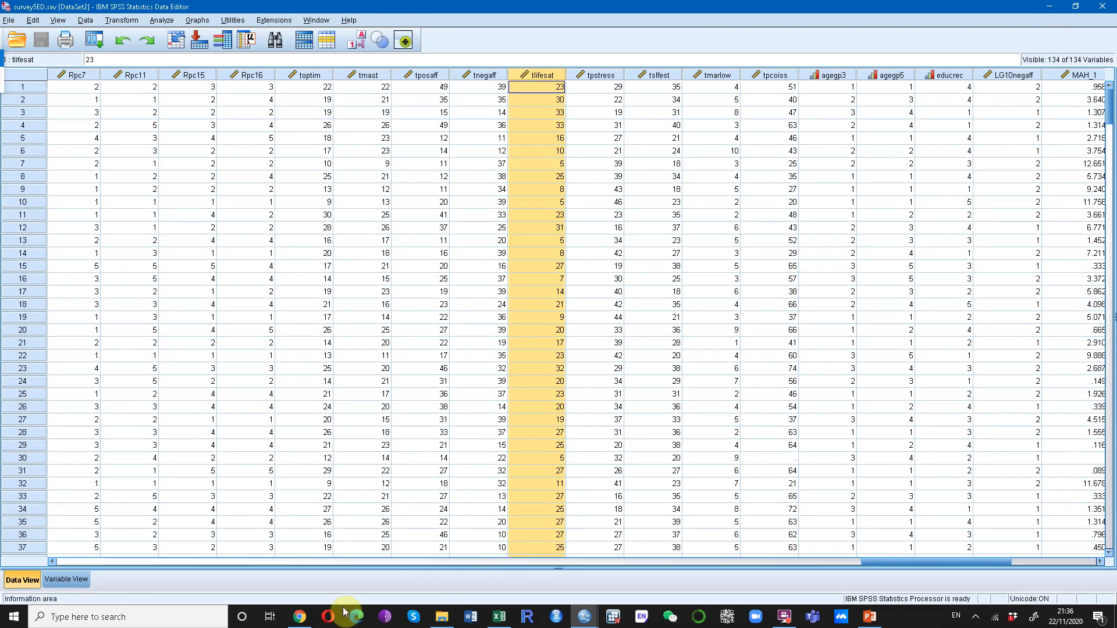
left_click(783, 617)
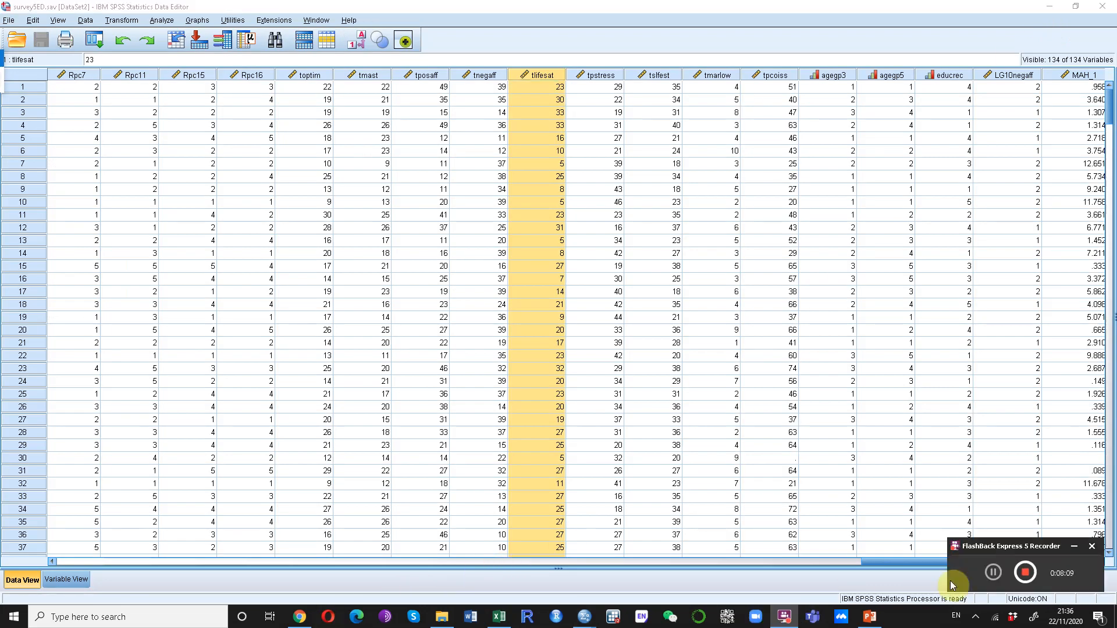